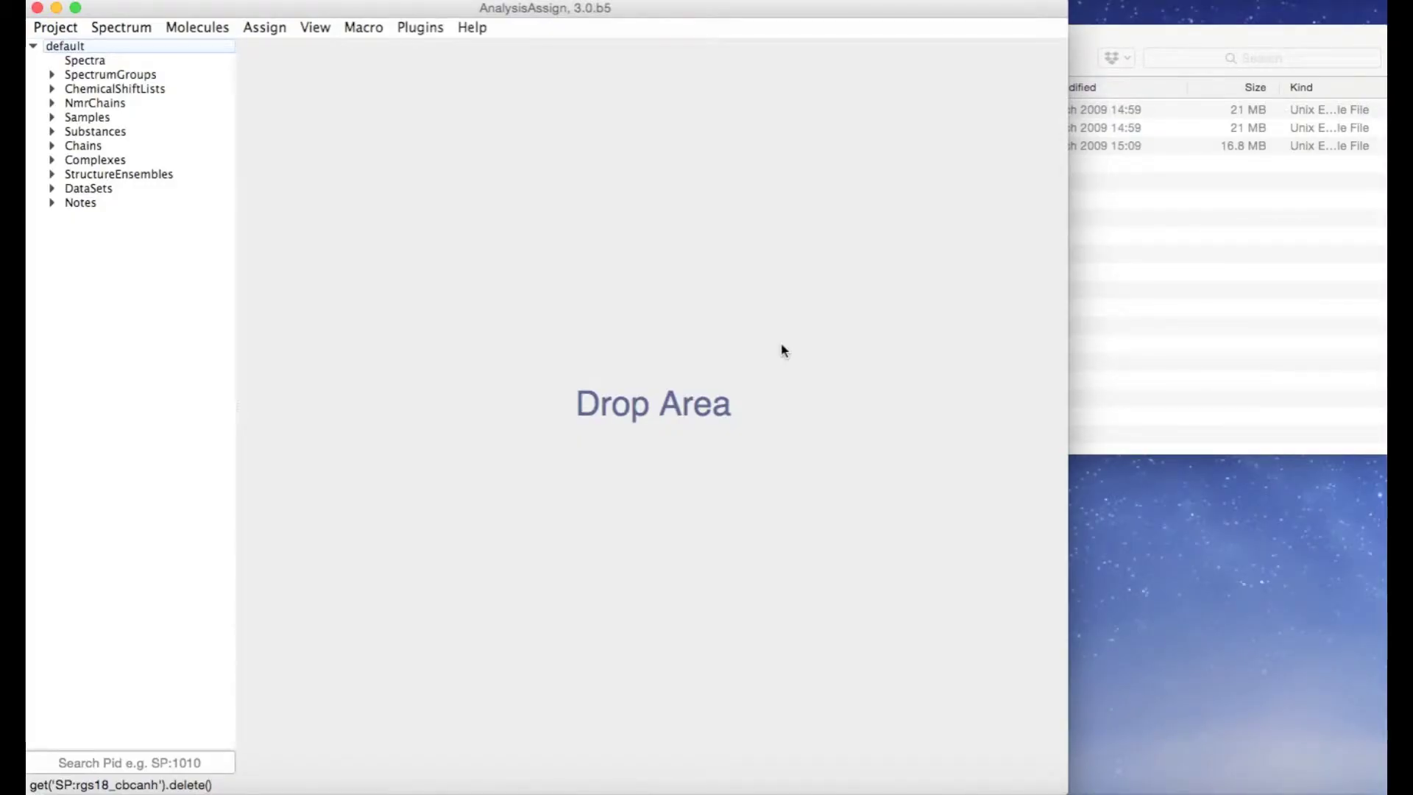
Load rgs18_hsqc.ucsf from Finder and show it as a 1H–15N display.
{"action": "left_click", "coordinate": [1120, 40]}
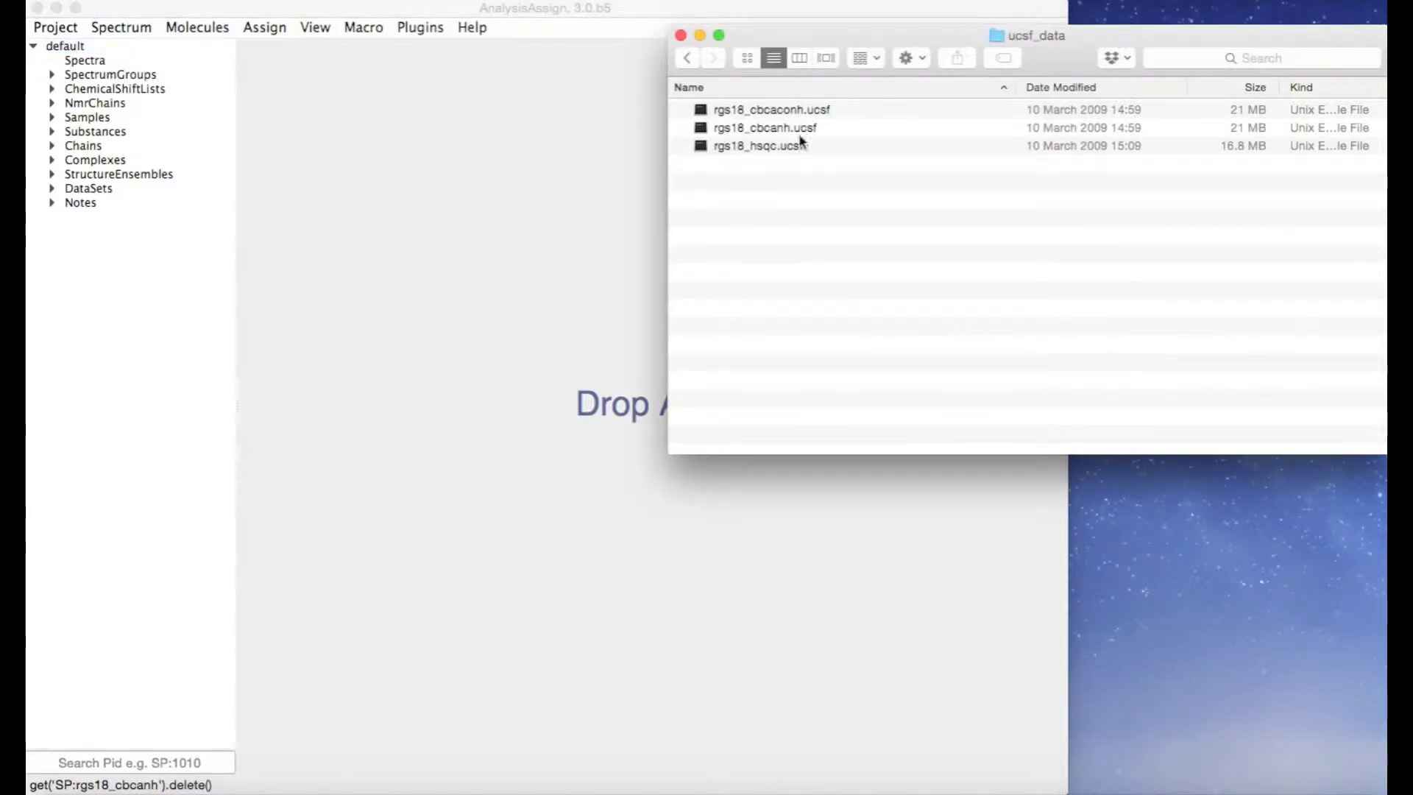
{"action": "left_click", "coordinate": [764, 149]}
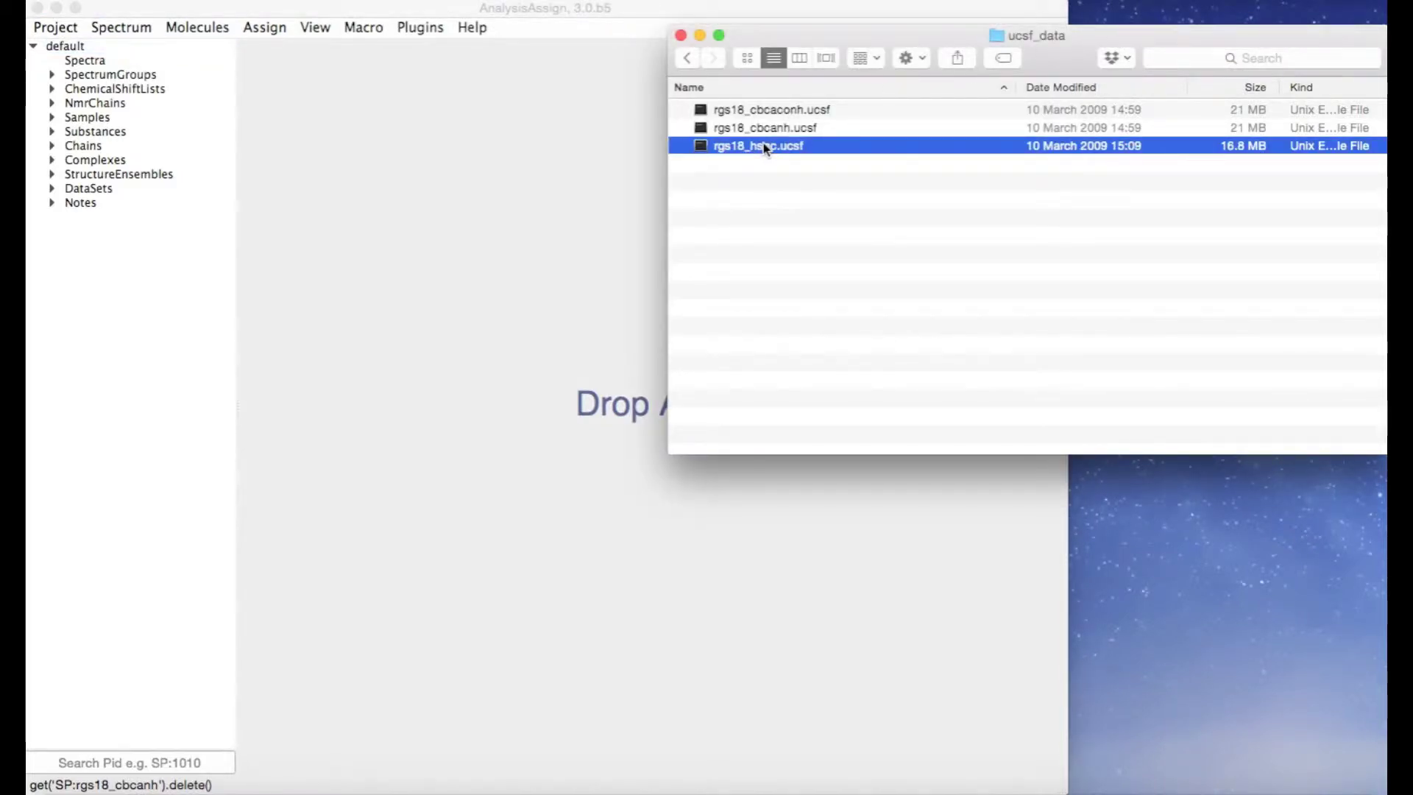
{"action": "left_click_drag", "start_coordinate": [764, 143], "coordinate": [503, 245]}
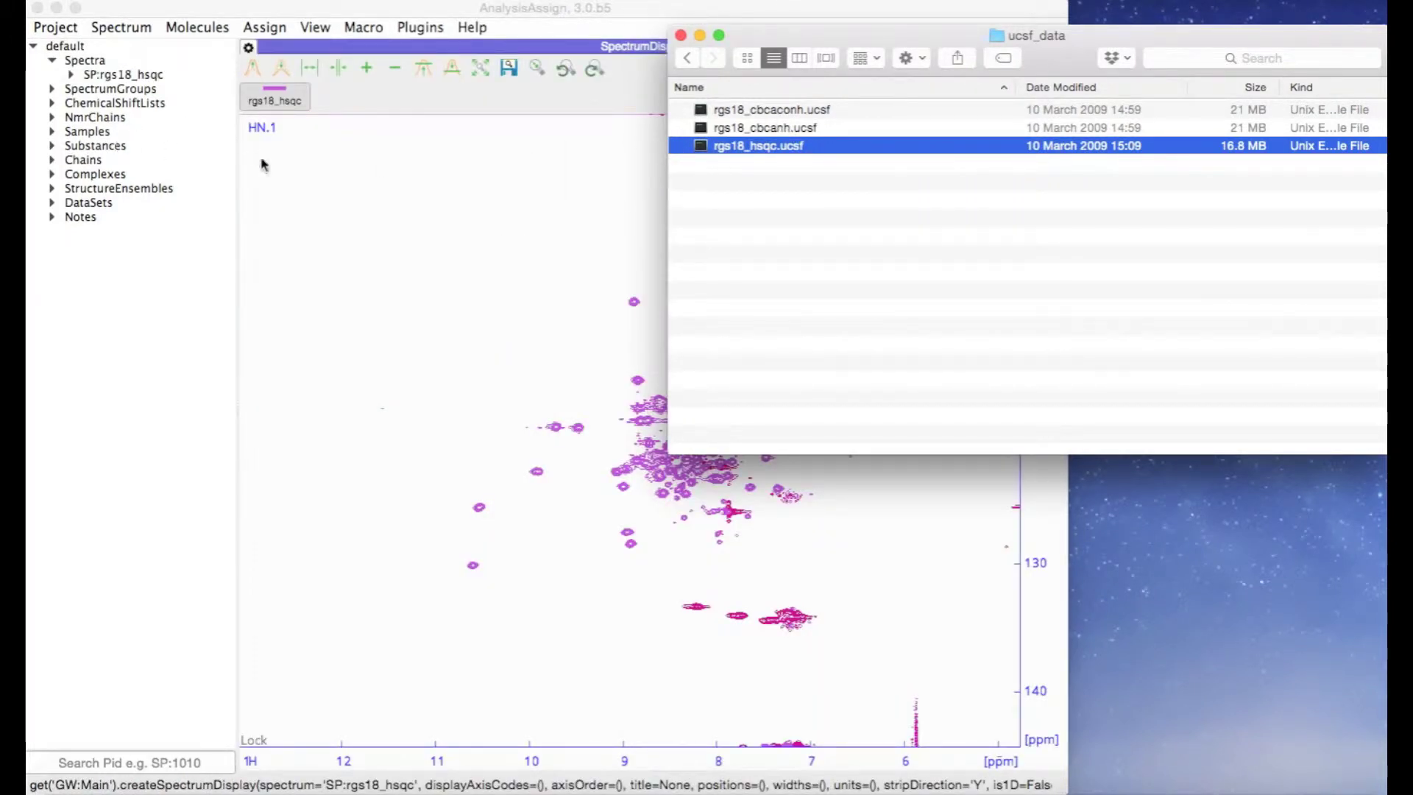
{"action": "left_click", "coordinate": [275, 177]}
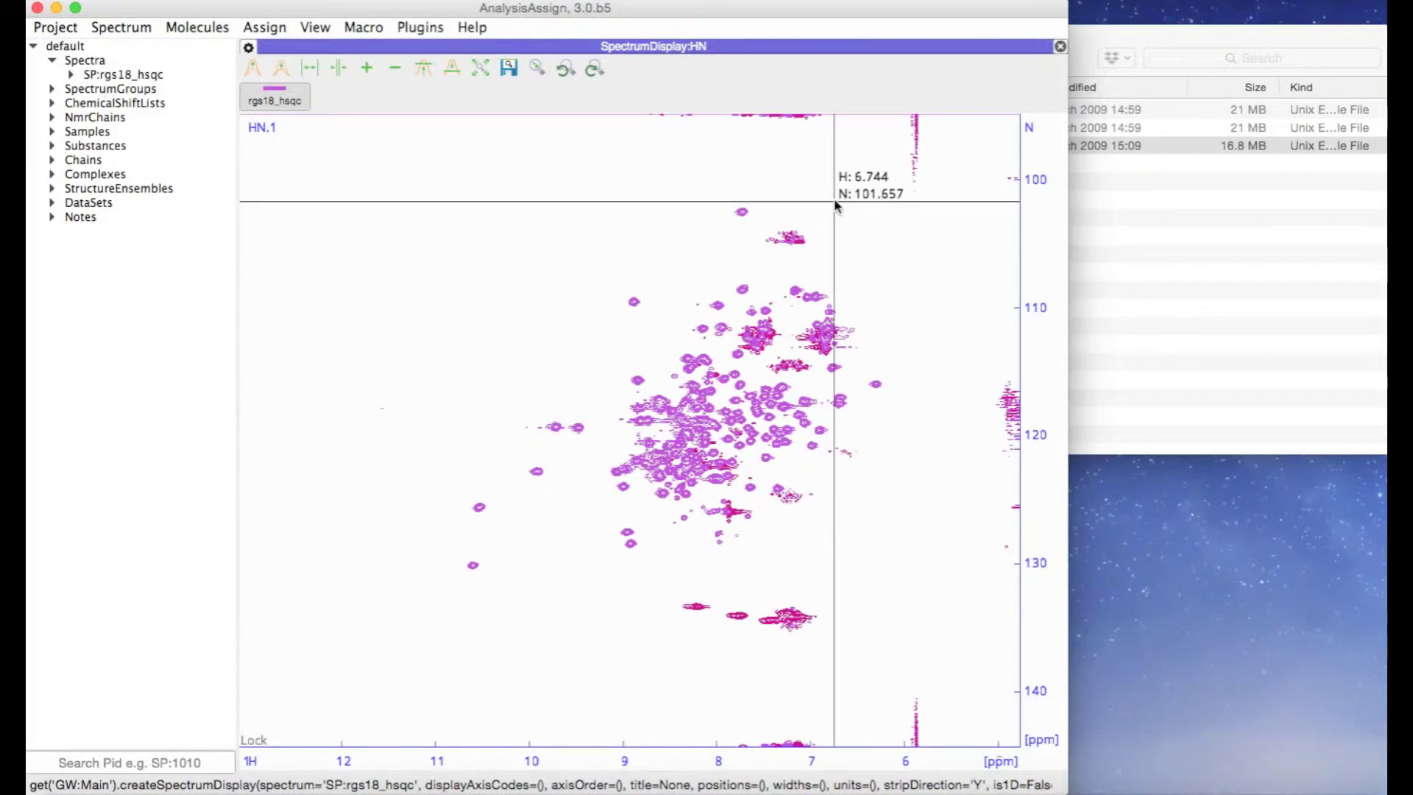
Load rgs18_cbcaconh.ucsf and rgs18_cbcanh.ucsf together into the project sidebar.
{"action": "left_click", "coordinate": [1224, 236]}
{"action": "left_click", "coordinate": [807, 108]}
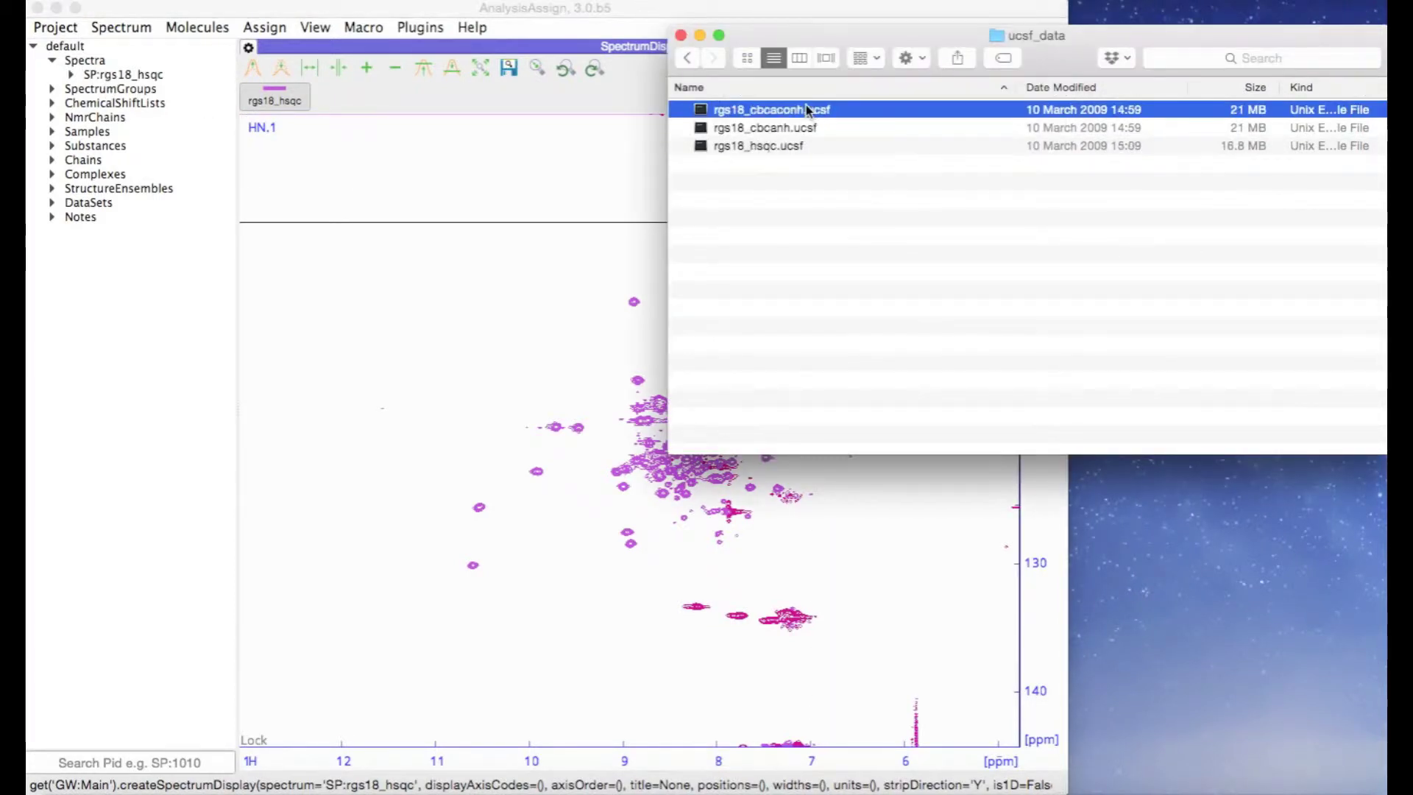
{"action": "left_click", "coordinate": [786, 131], "text": "shift"}
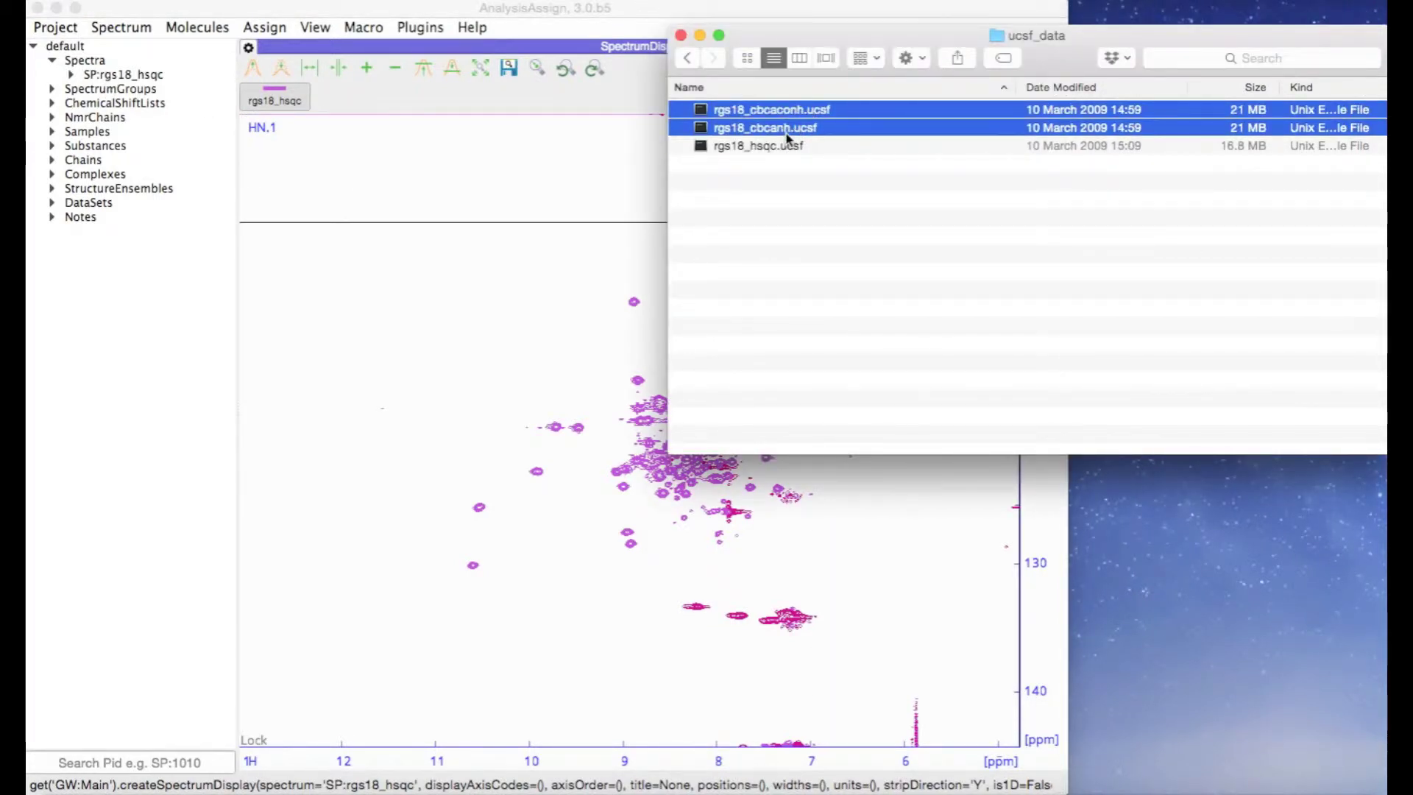
{"action": "left_click_drag", "start_coordinate": [786, 134], "coordinate": [198, 344]}
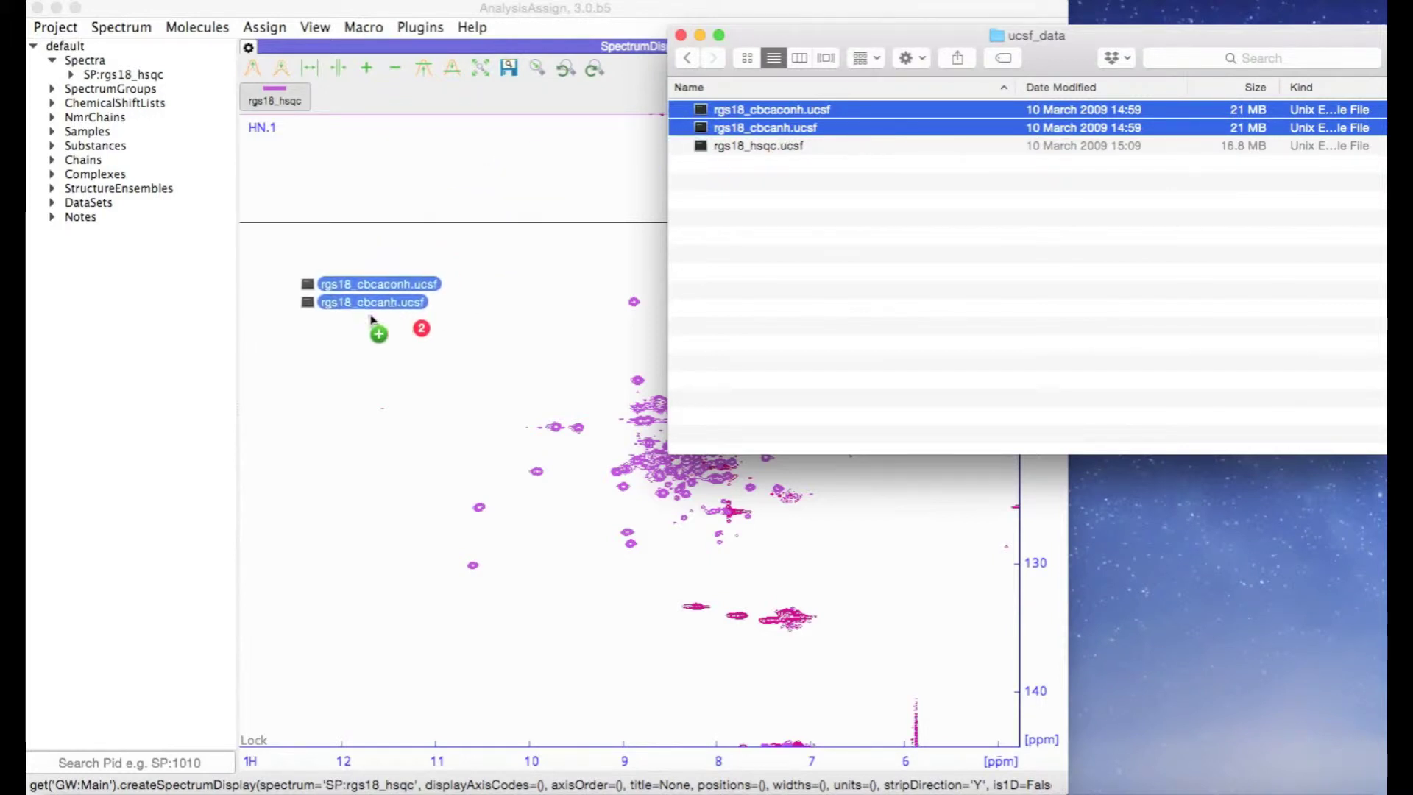
{"action": "left_click_drag", "start_coordinate": [198, 345], "coordinate": [121, 320]}
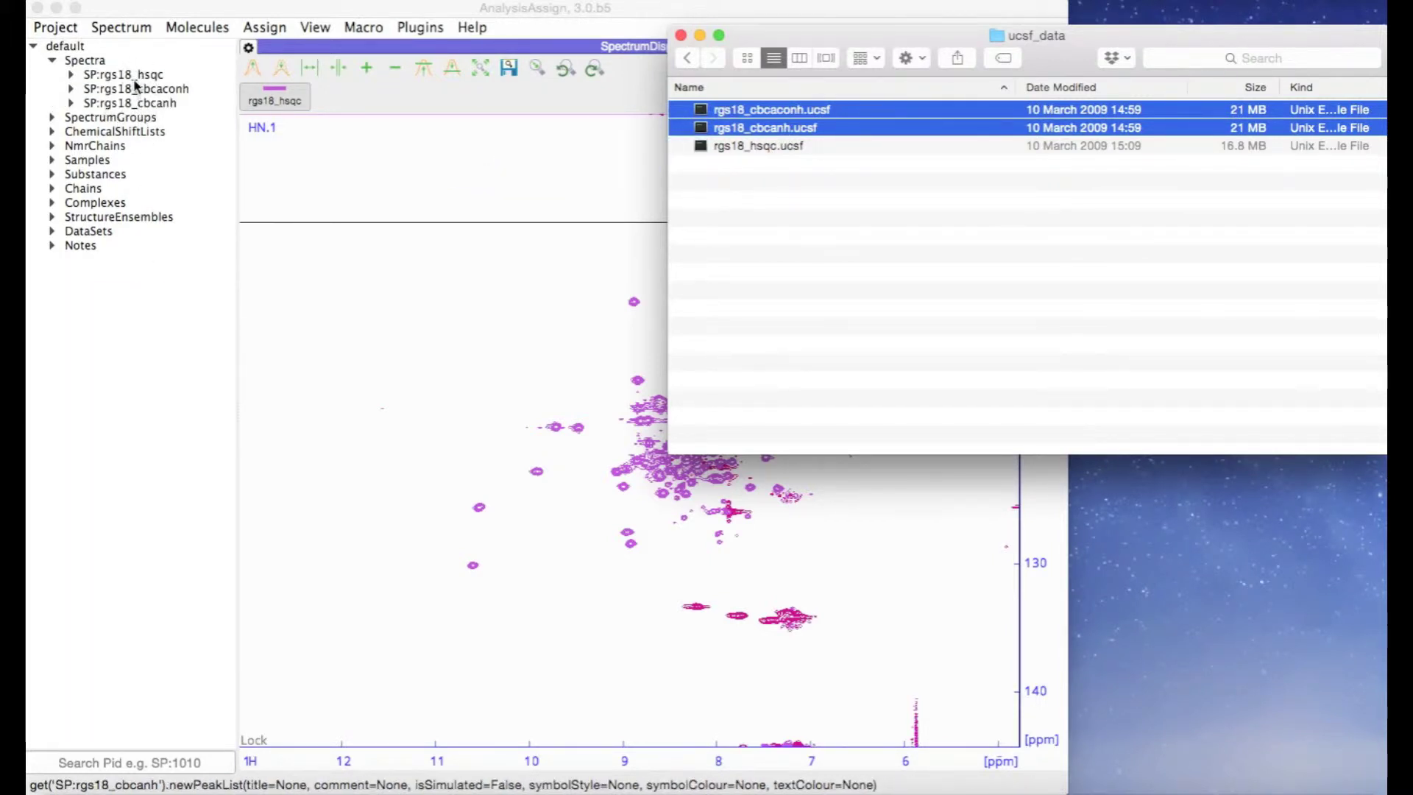
{"action": "left_click", "coordinate": [446, 261]}
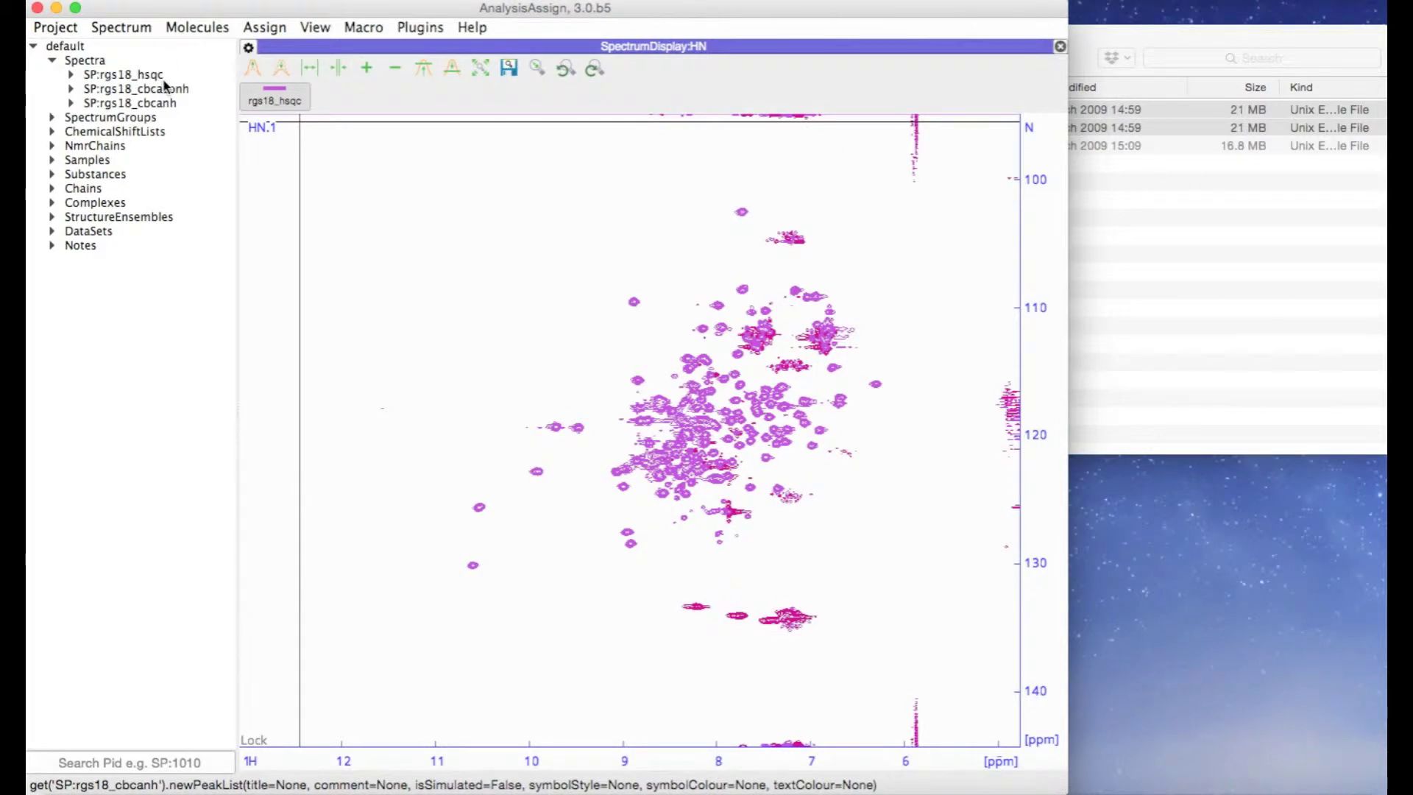
{"action": "left_click", "coordinate": [125, 29]}
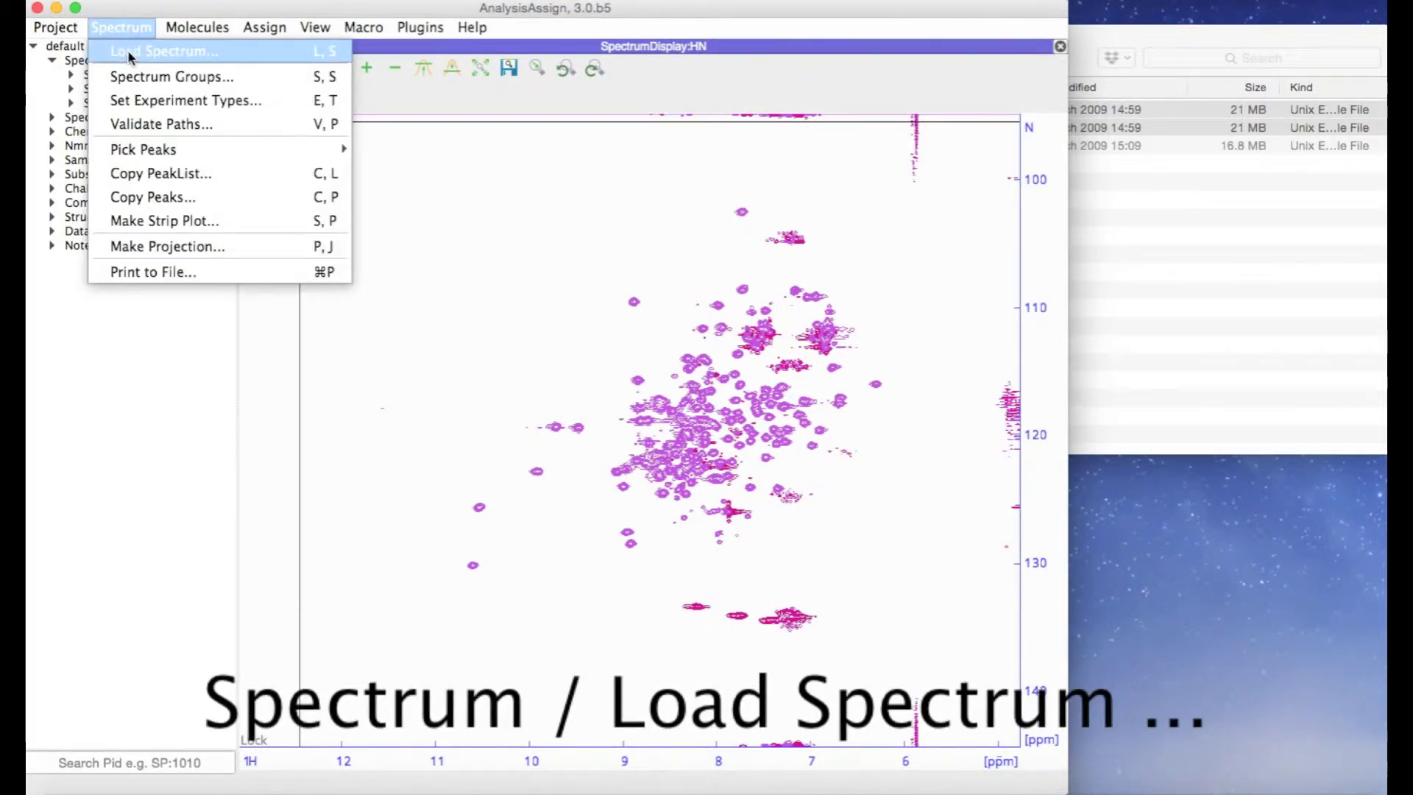
{"action": "left_click", "coordinate": [128, 55]}
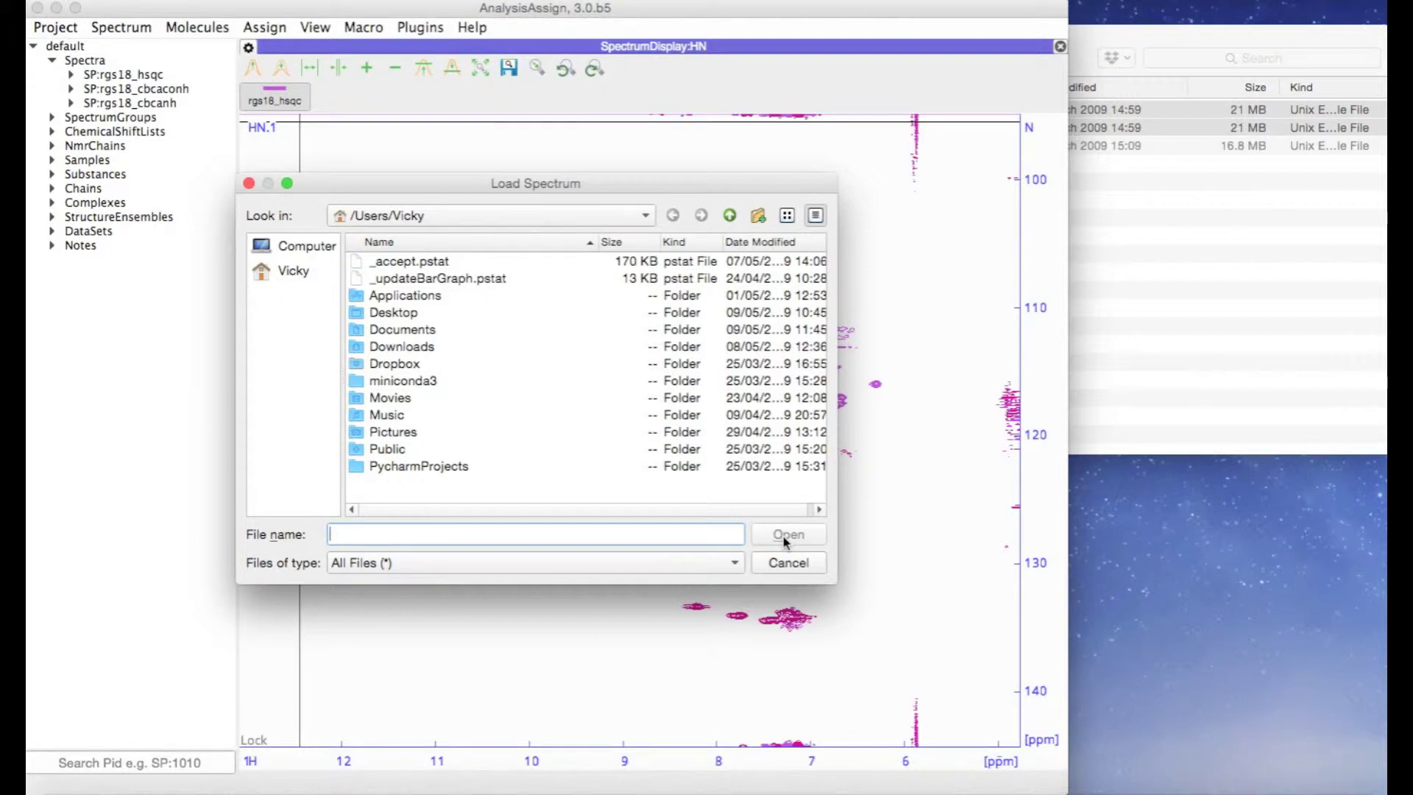
{"action": "left_click", "coordinate": [788, 566]}
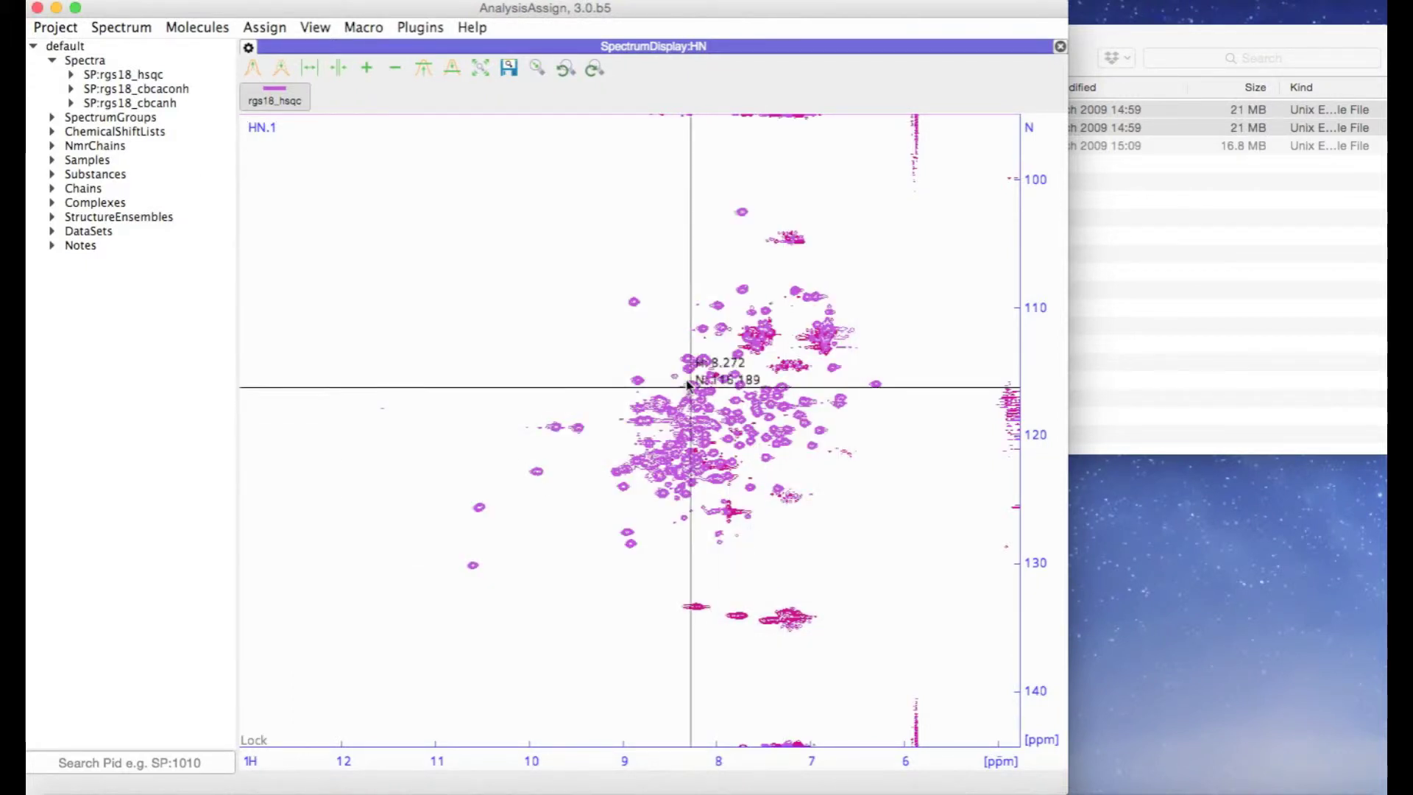
{"action": "left_click", "coordinate": [136, 94]}
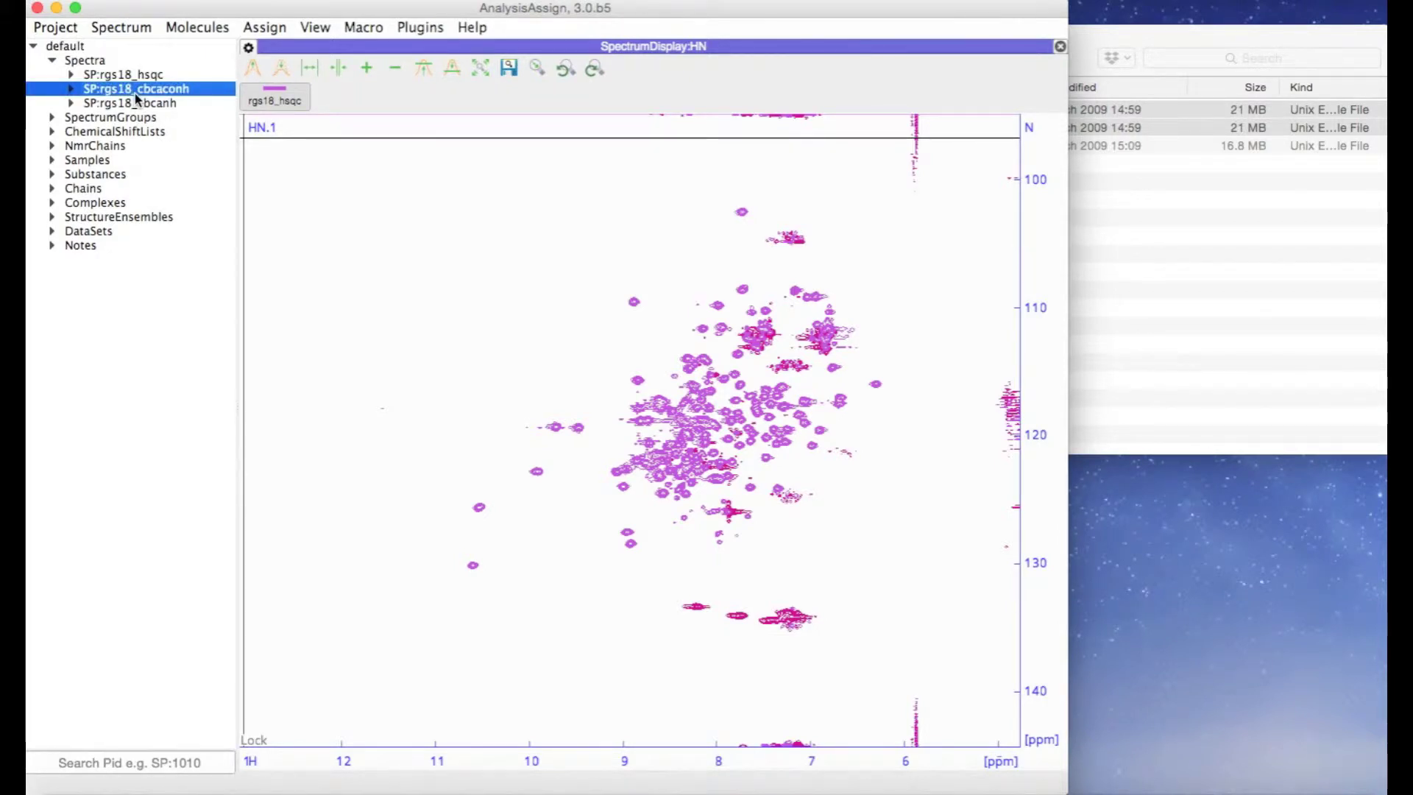
{"action": "right_click", "coordinate": [135, 96]}
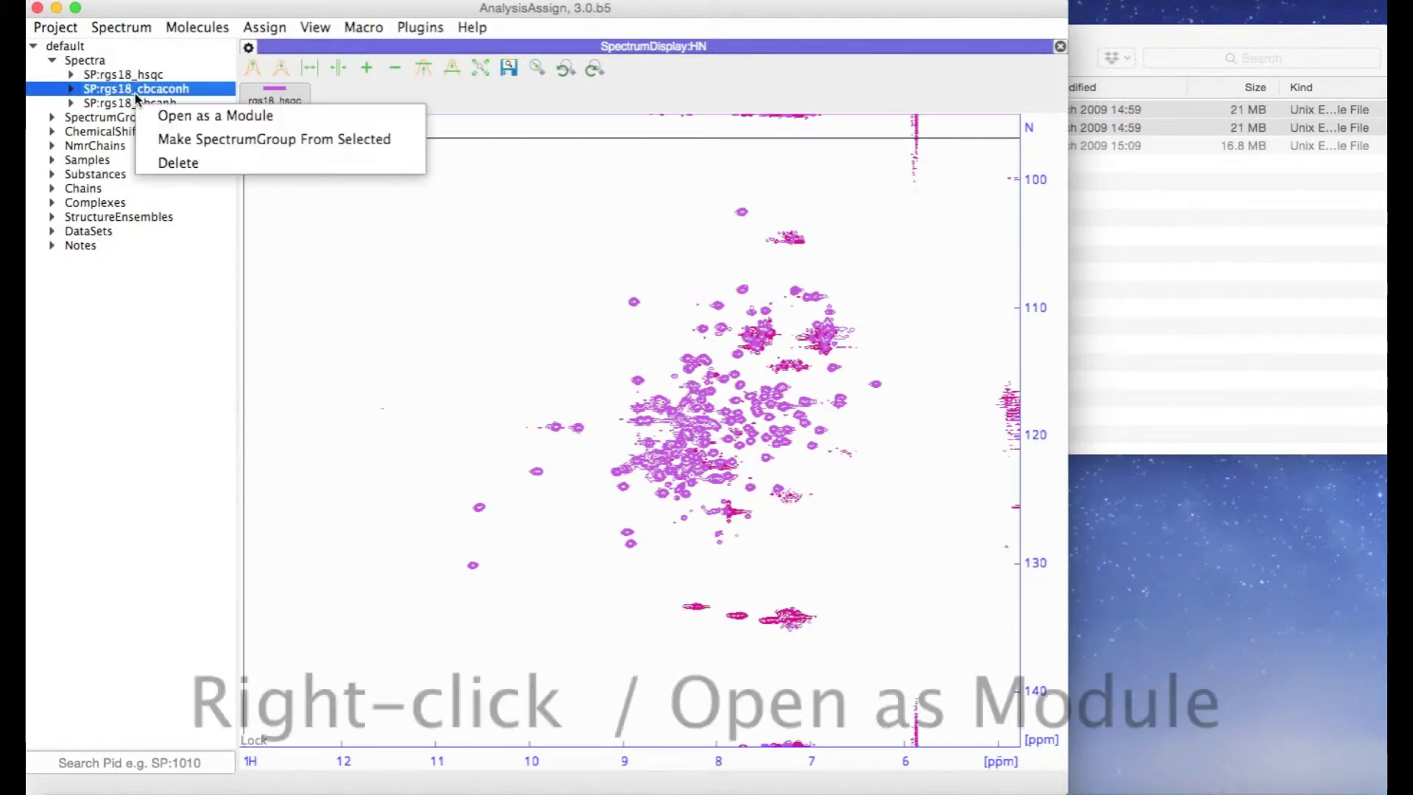
{"action": "left_click", "coordinate": [175, 115]}
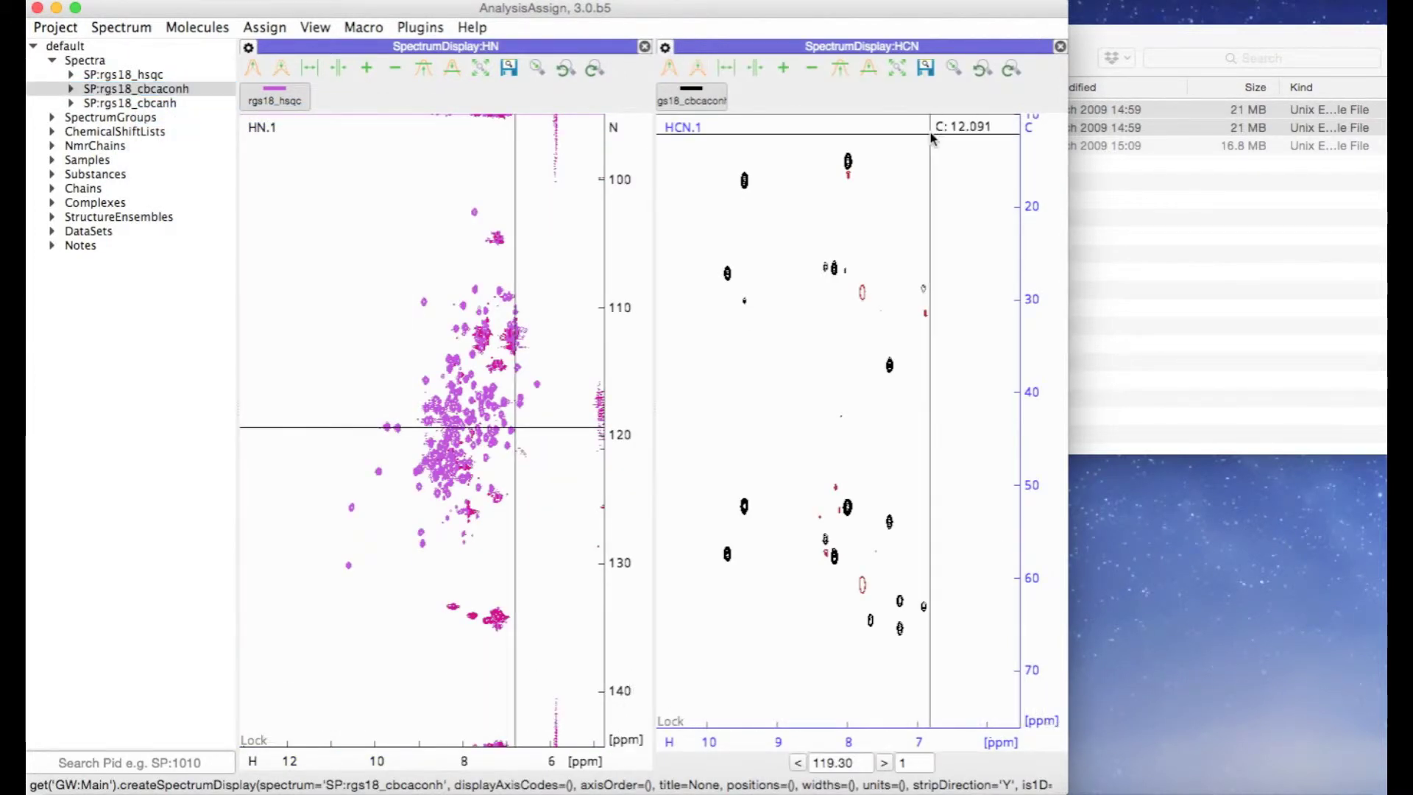
{"action": "left_click", "coordinate": [1060, 48]}
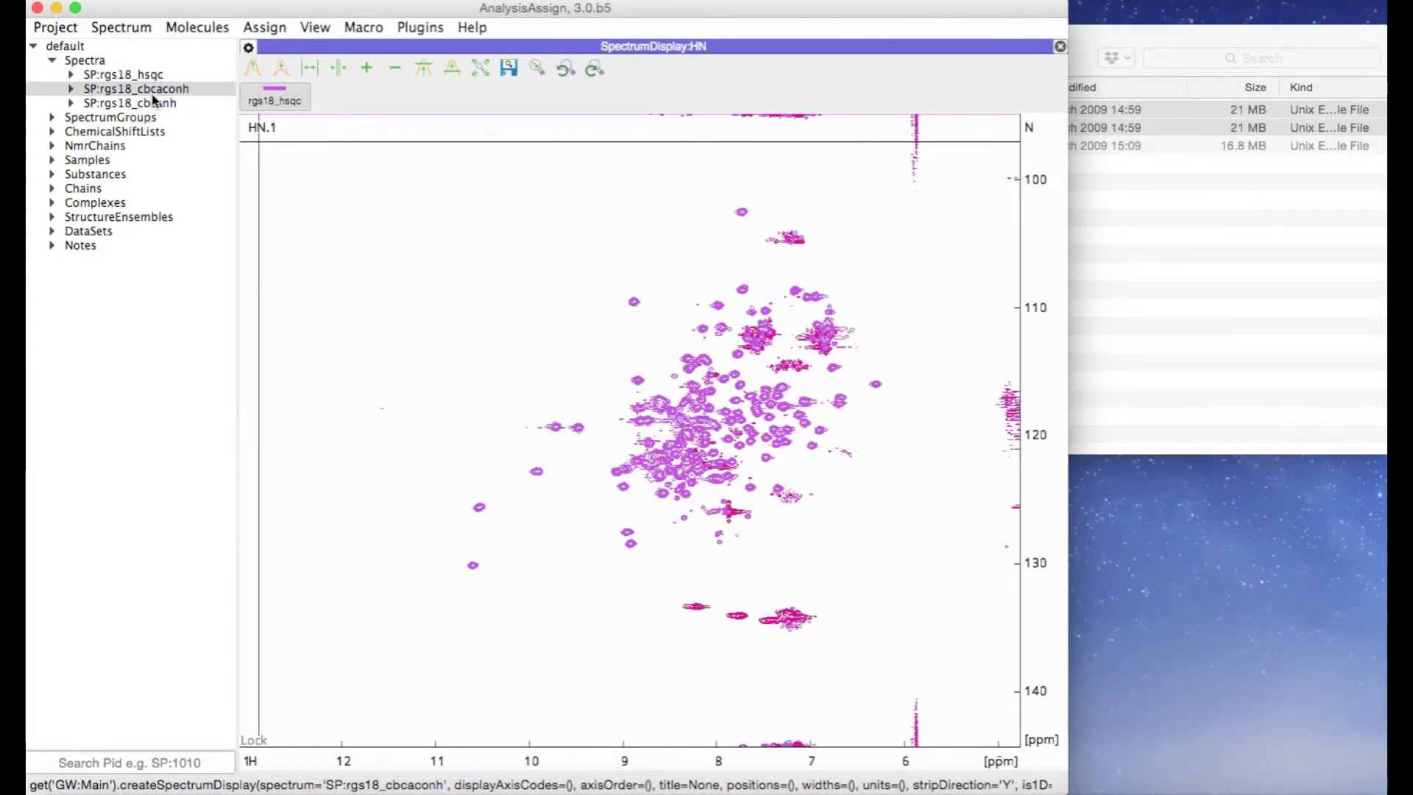
Dock SP:rgs18_cbcaconh as a new HCN display on the HN display's left edge.
{"action": "left_click_drag", "start_coordinate": [153, 93], "coordinate": [261, 138]}
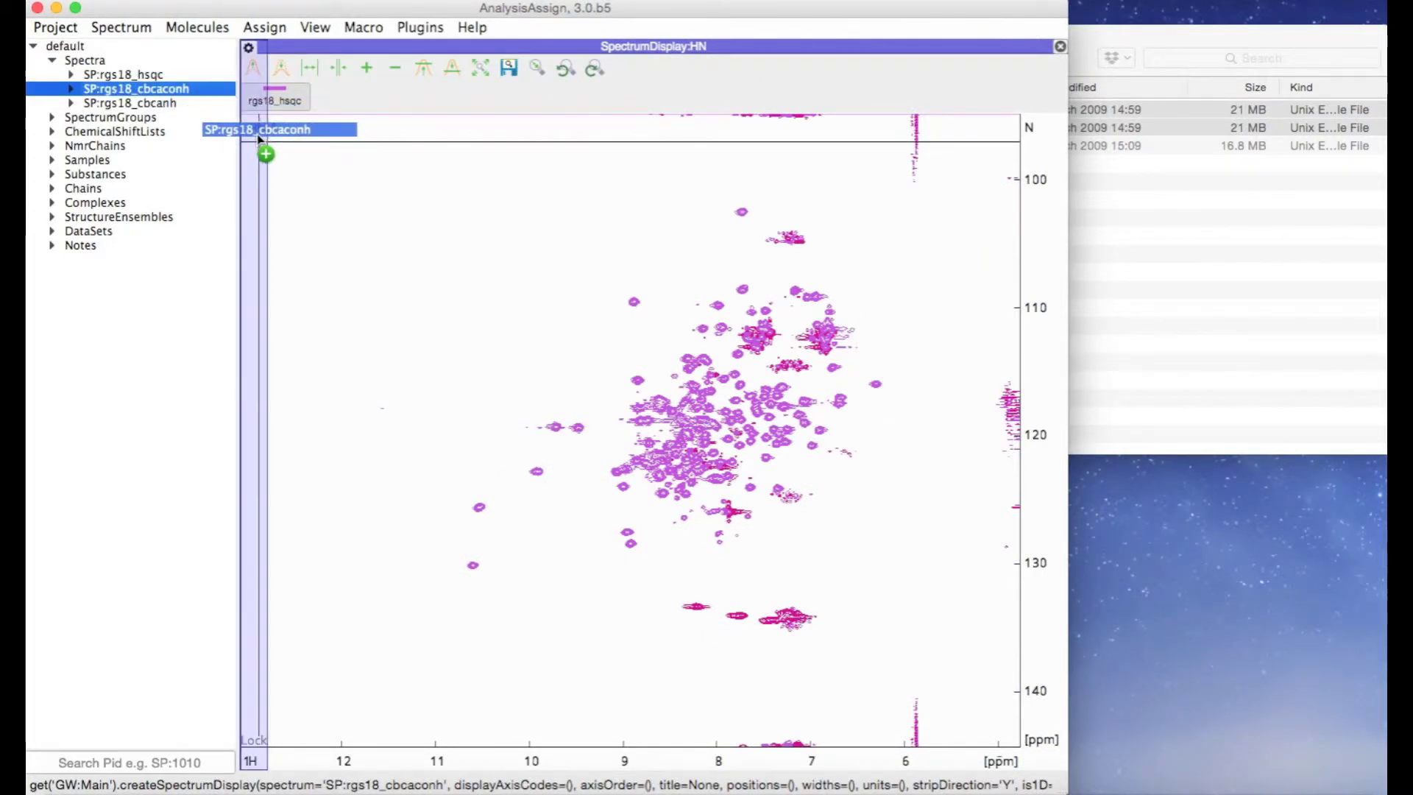
{"action": "left_click_drag", "start_coordinate": [260, 138], "coordinate": [331, 57]}
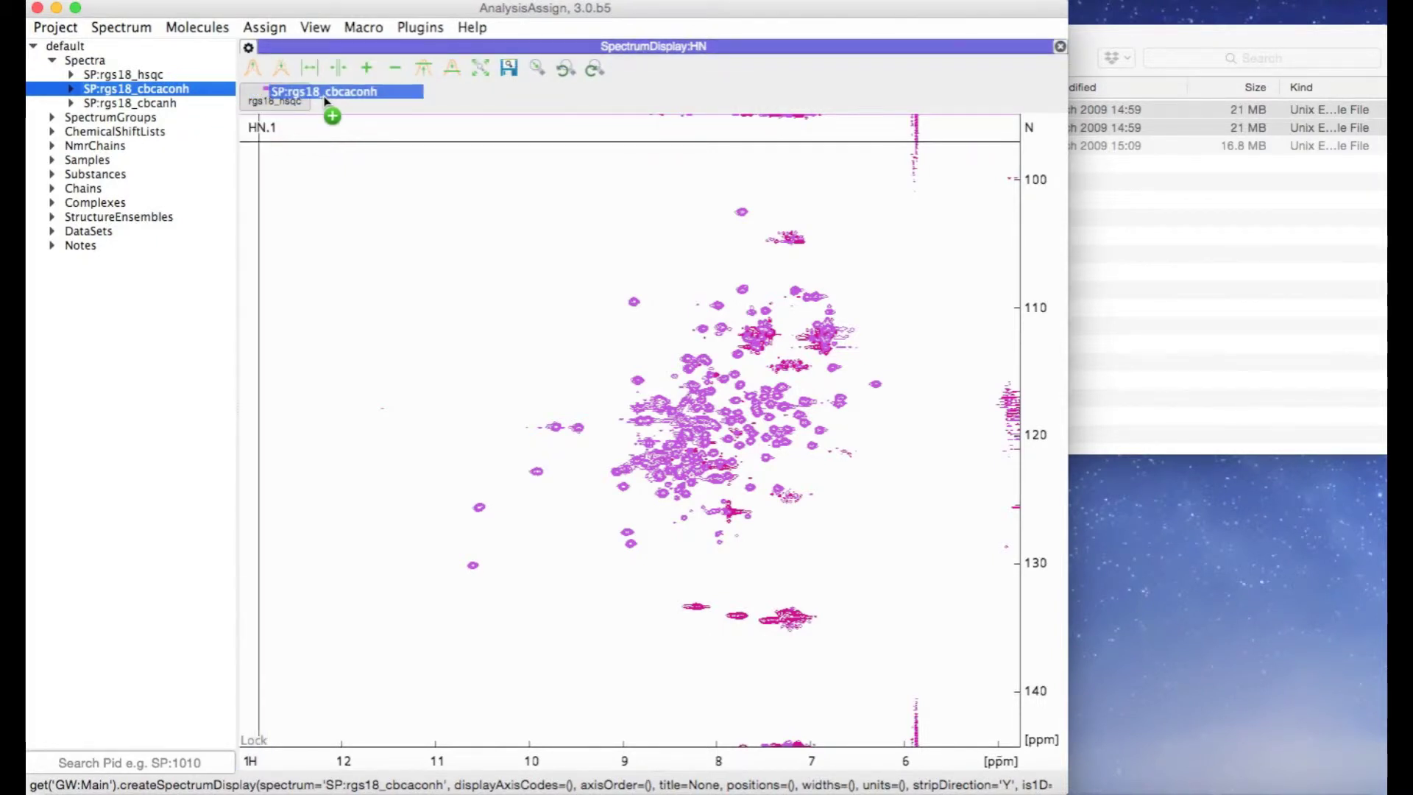
{"action": "left_click_drag", "start_coordinate": [331, 58], "coordinate": [266, 190]}
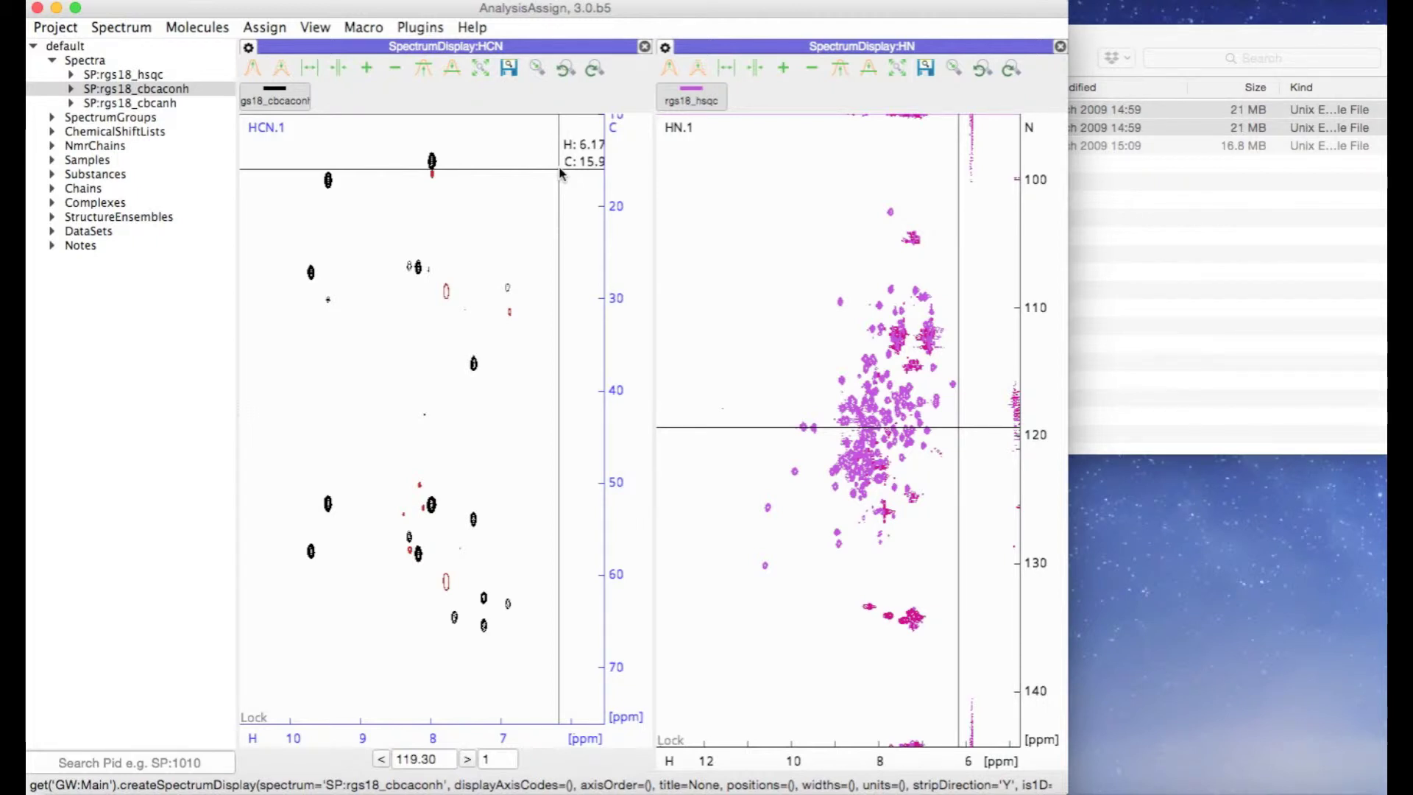
{"action": "left_click", "coordinate": [147, 106]}
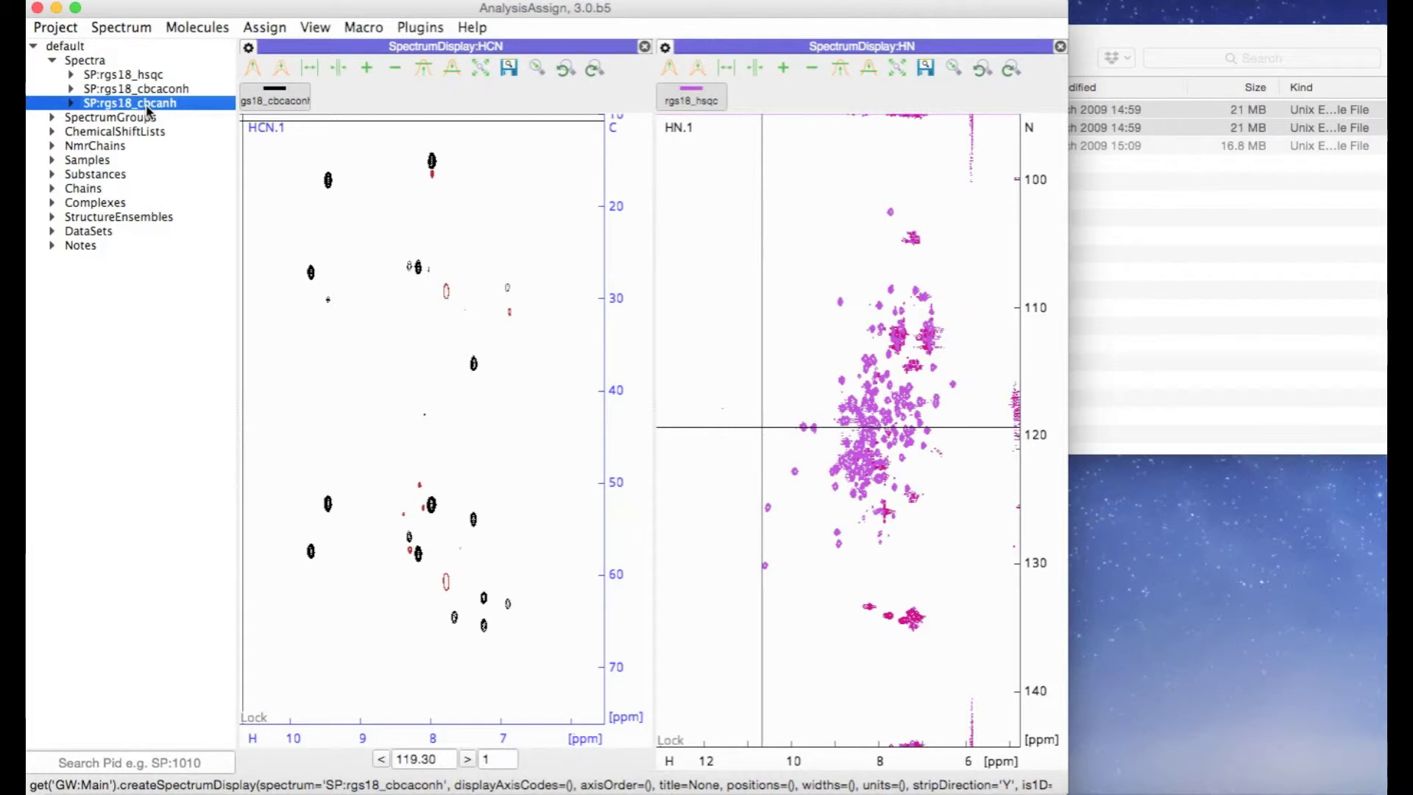
Drop SP:rgs18_cbcanh onto the HCN display so it overlays rgs18_cbcaconh.
{"action": "left_click_drag", "start_coordinate": [147, 108], "coordinate": [399, 258]}
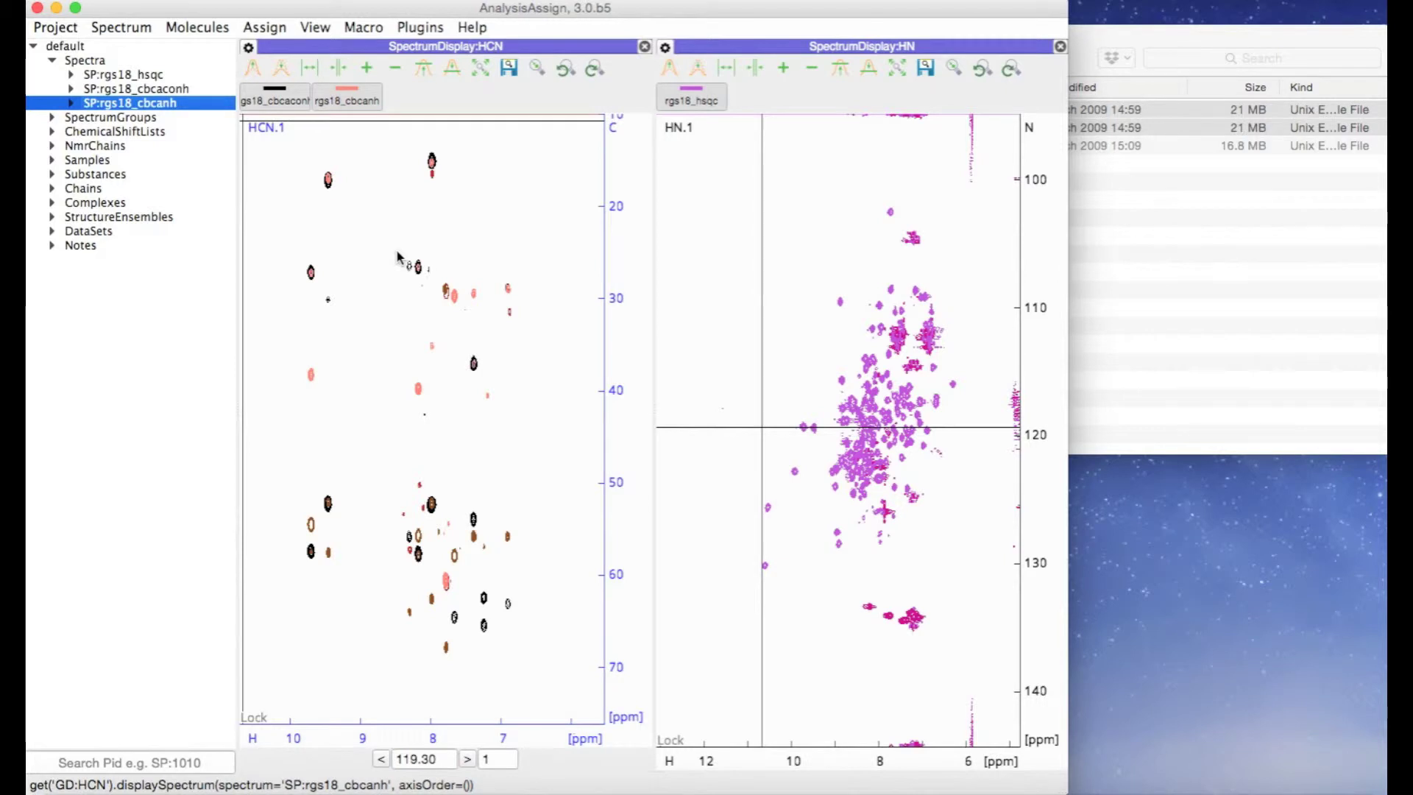